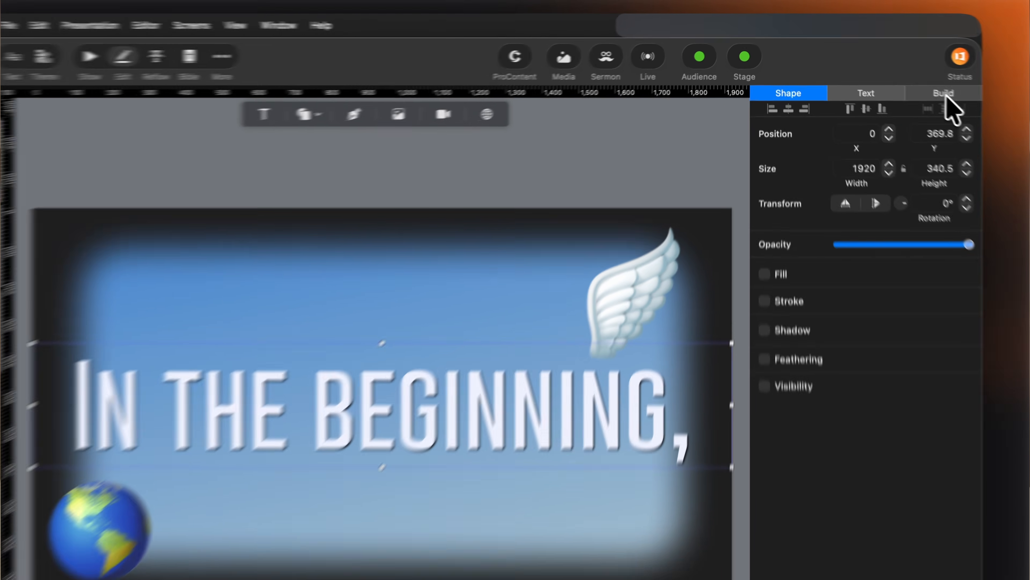
Step: Add a Dissolve build-in to the "In the beginning," text on slide 1
click(903, 80)
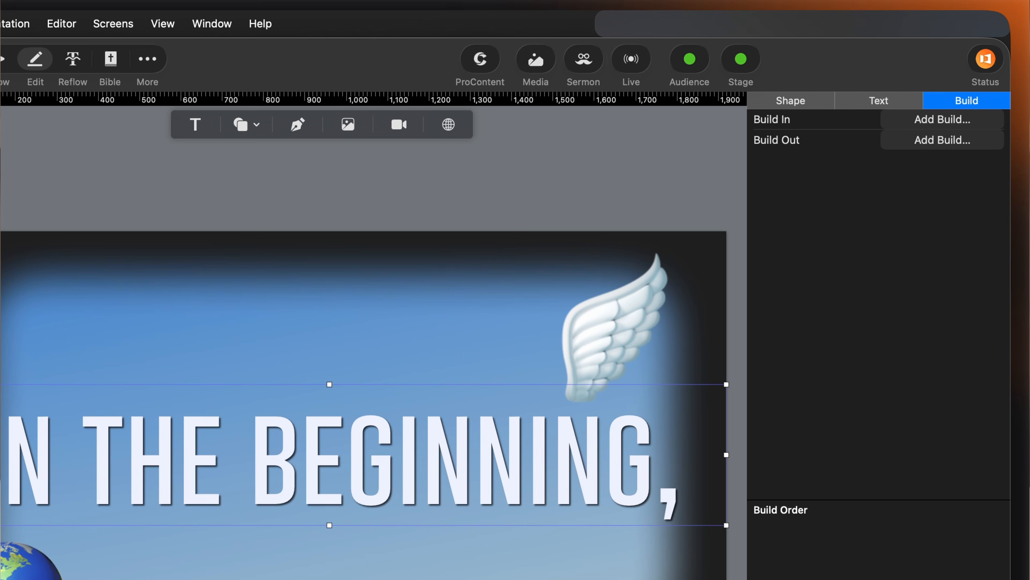
click(961, 121)
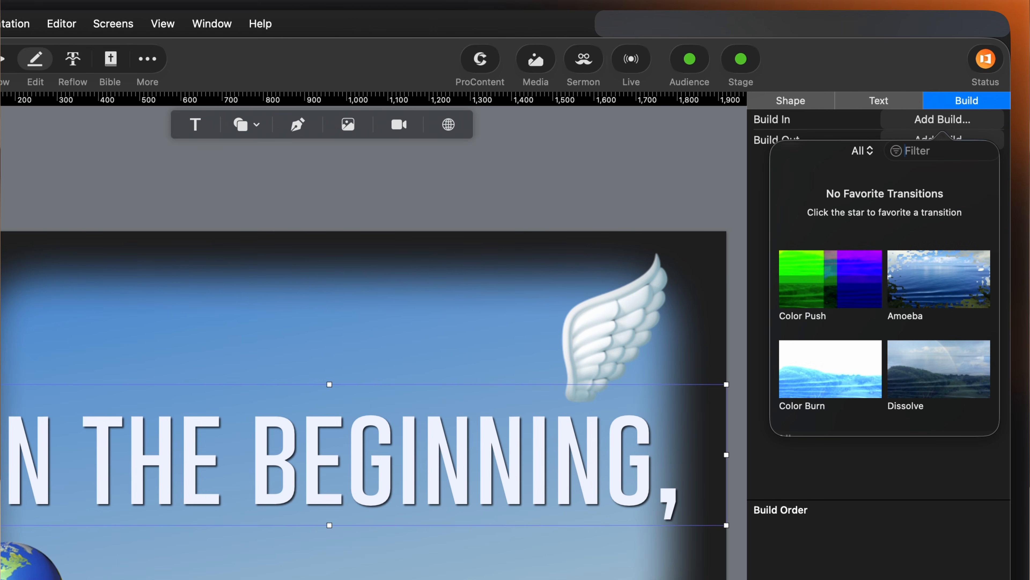
scroll(885, 290, down, 10)
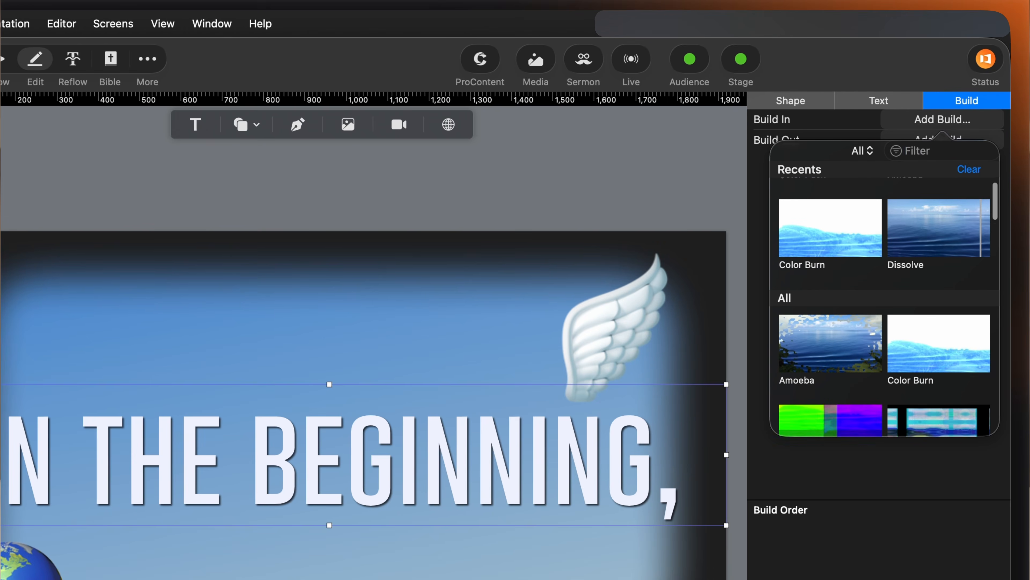
scroll(885, 291, down, 7)
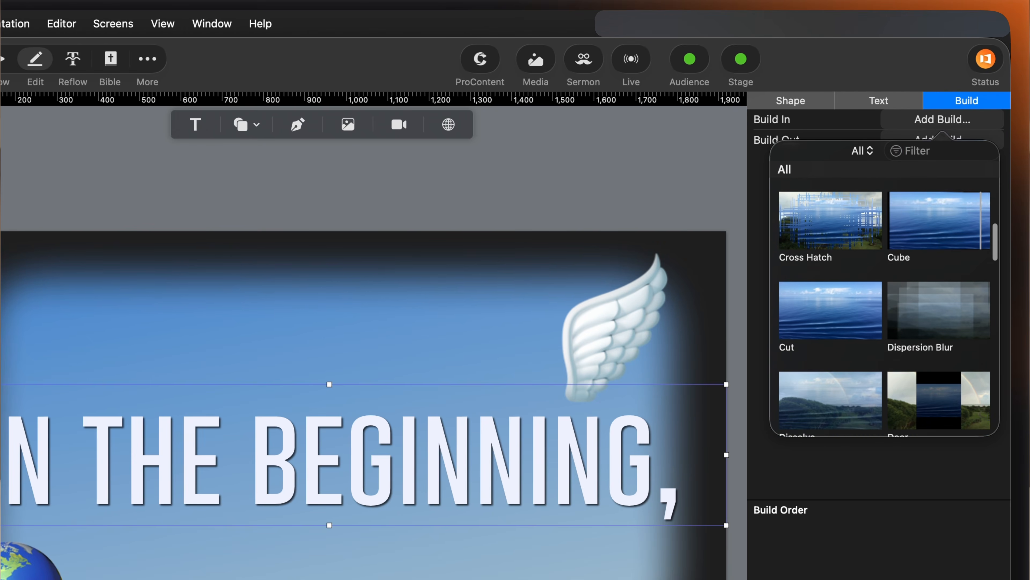
scroll(884, 291, down, 6)
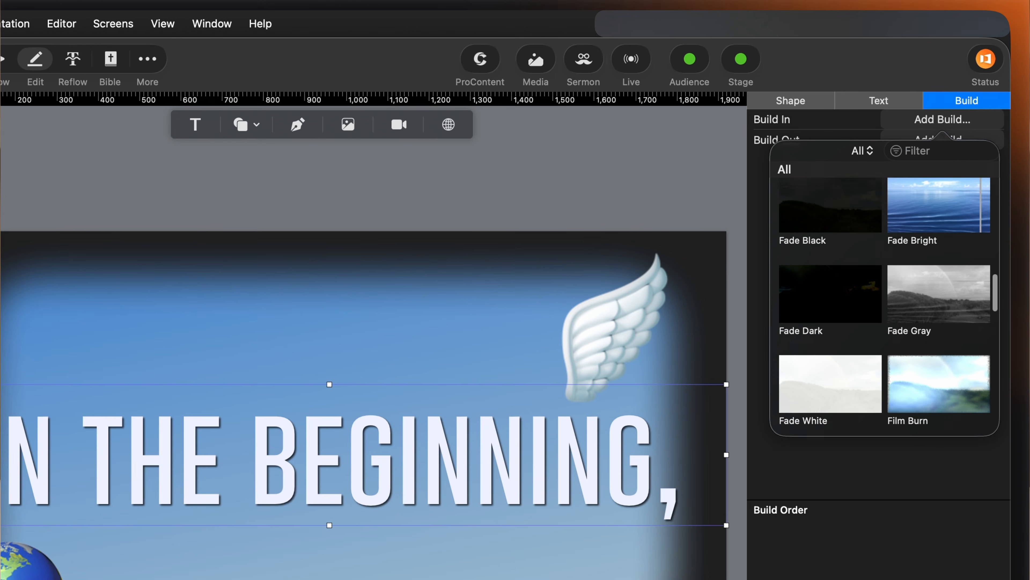
scroll(884, 291, up, 6)
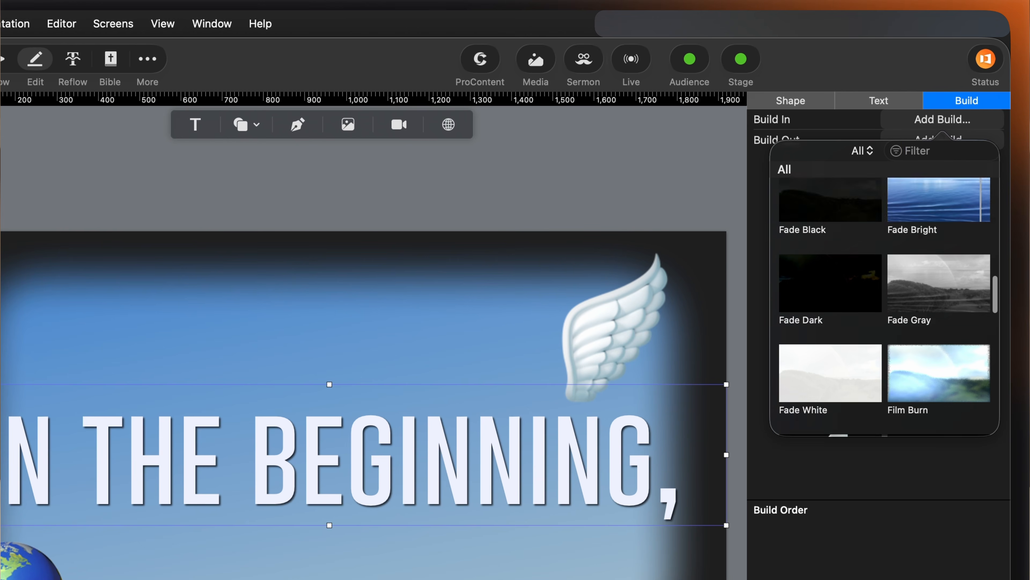
scroll(885, 290, up, 1)
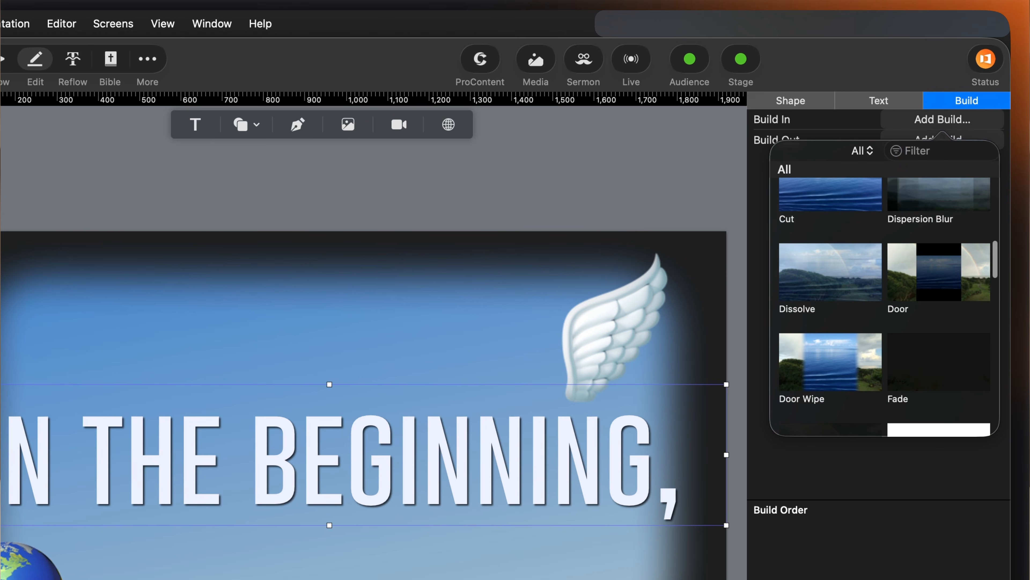
scroll(829, 248, up, 2)
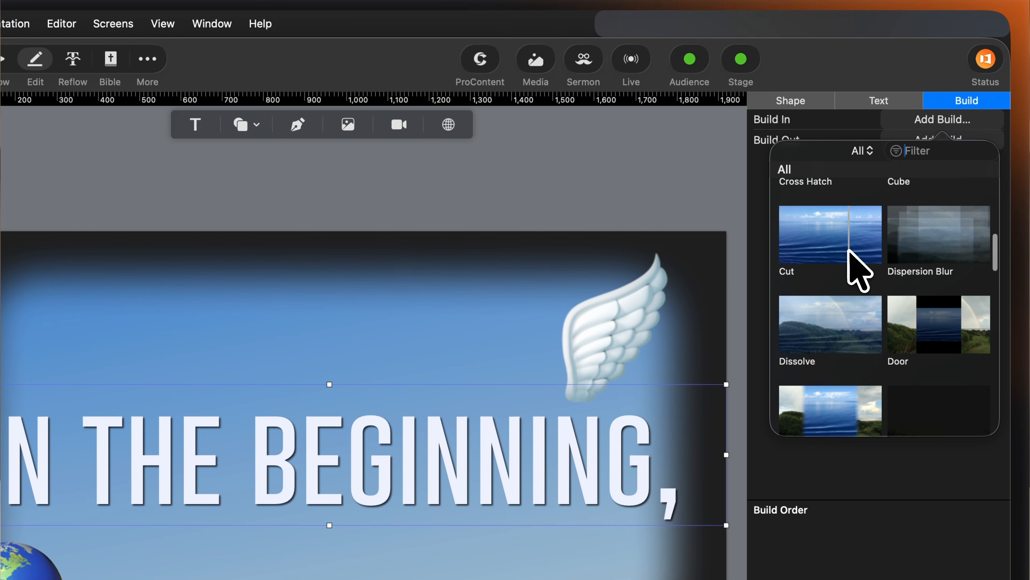
click(837, 343)
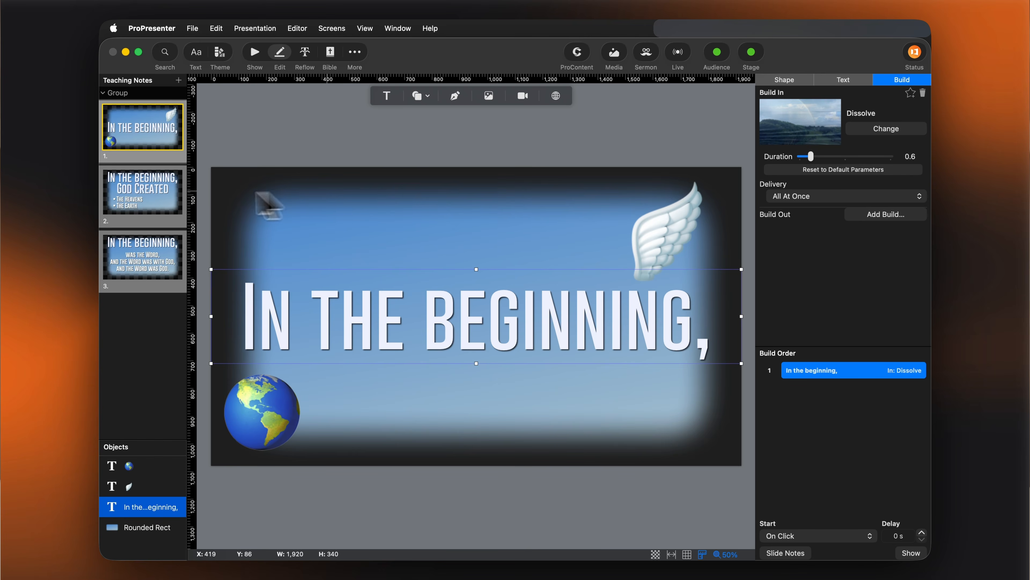
Step: Add a Dissolve build-in to the bulleted text on slide 2 and set its delivery to By Bullet
click(159, 197)
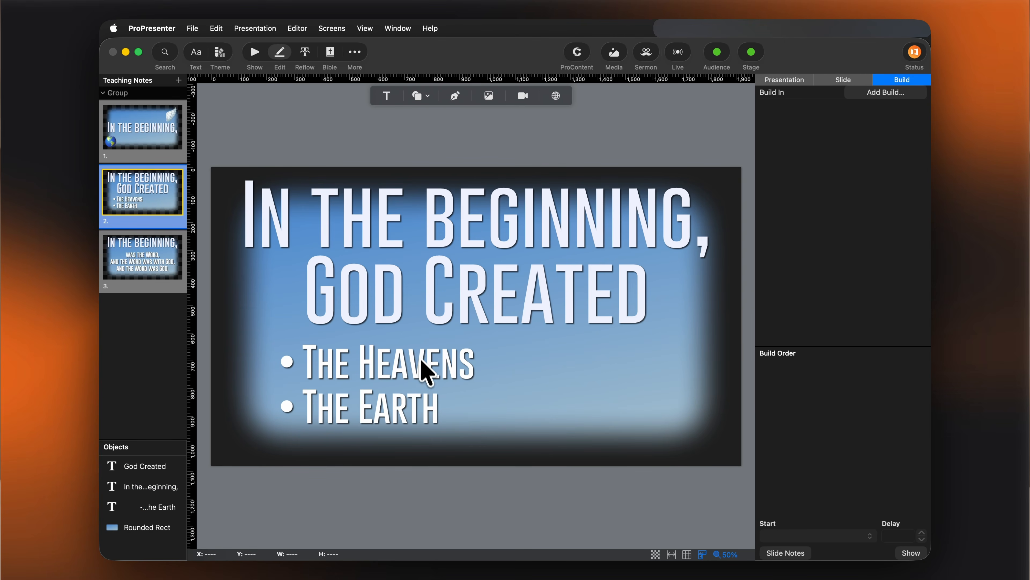
click(426, 386)
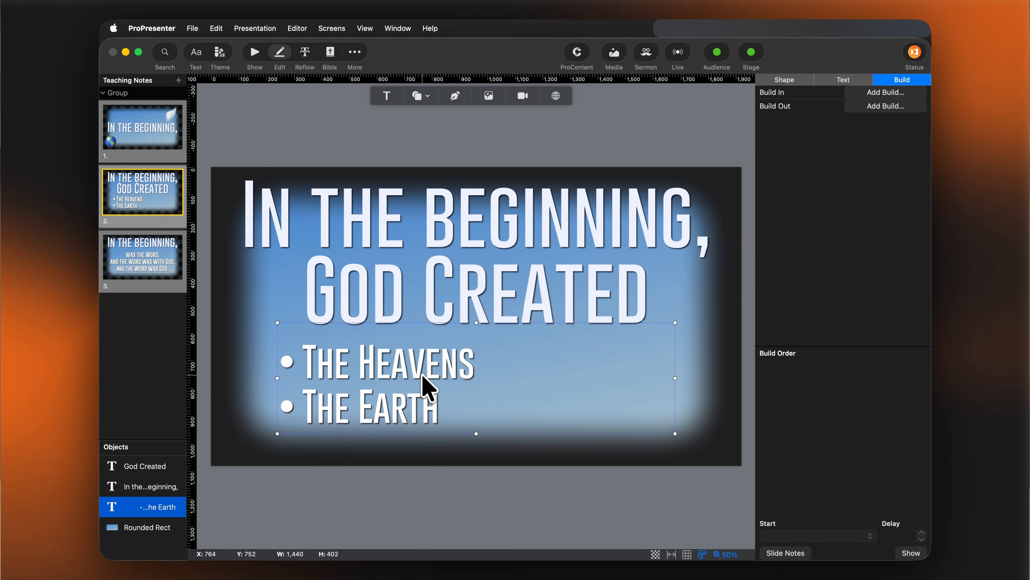
click(902, 93)
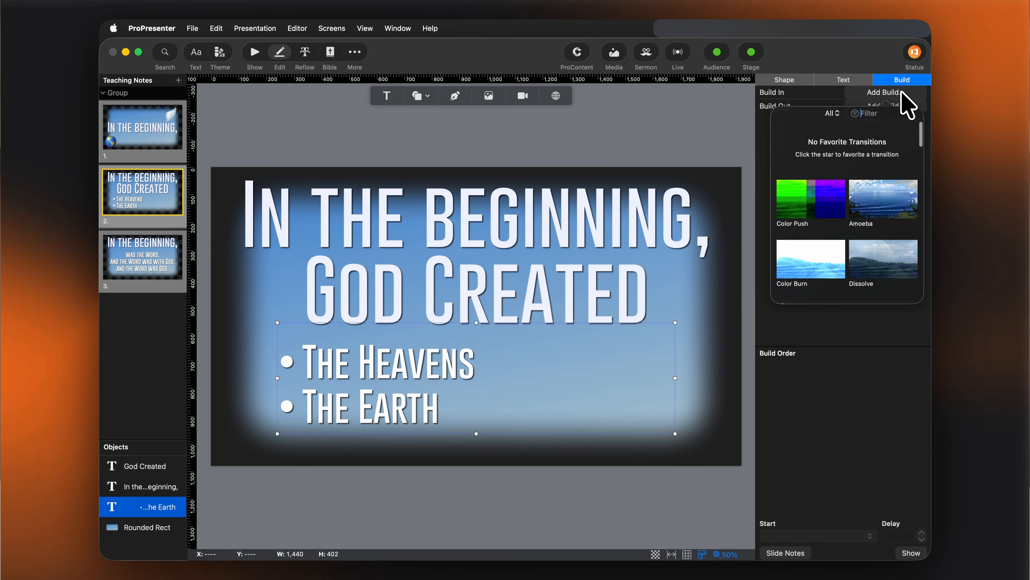
scroll(876, 184, down, 2)
click(881, 213)
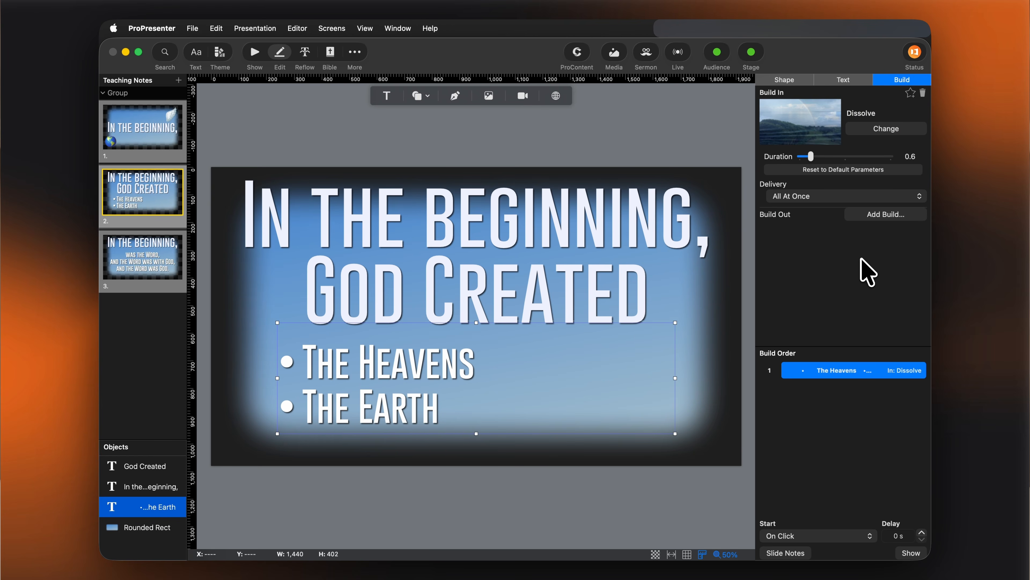
click(852, 198)
click(851, 209)
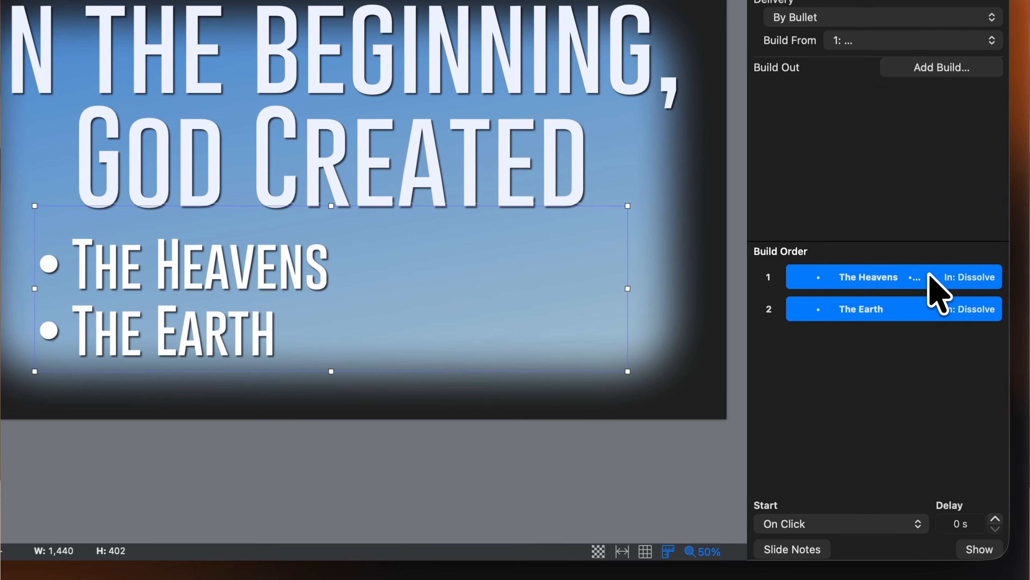
Step: Set only the first bullet's build, The Heavens, to start With Slide
click(878, 368)
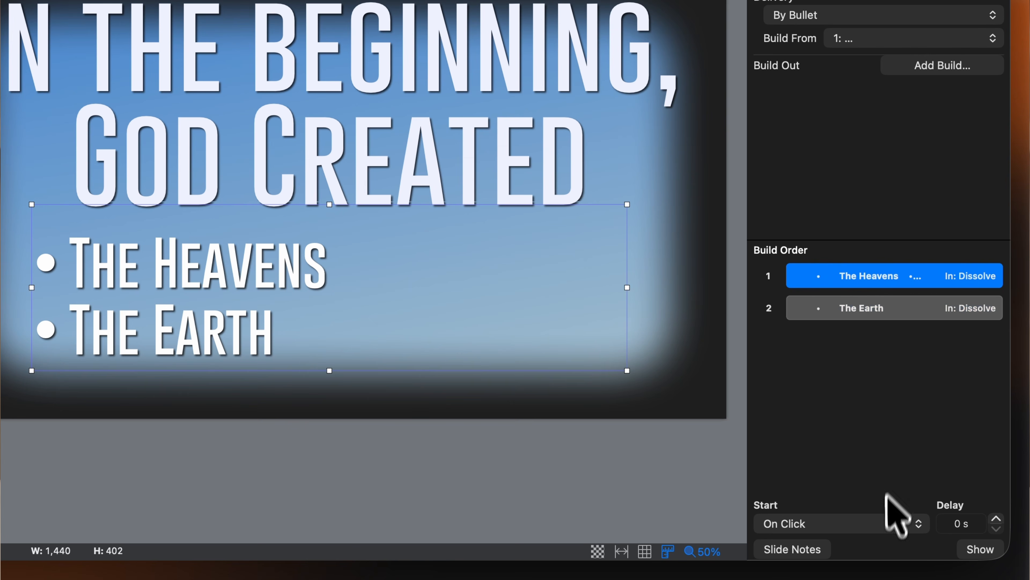
click(885, 523)
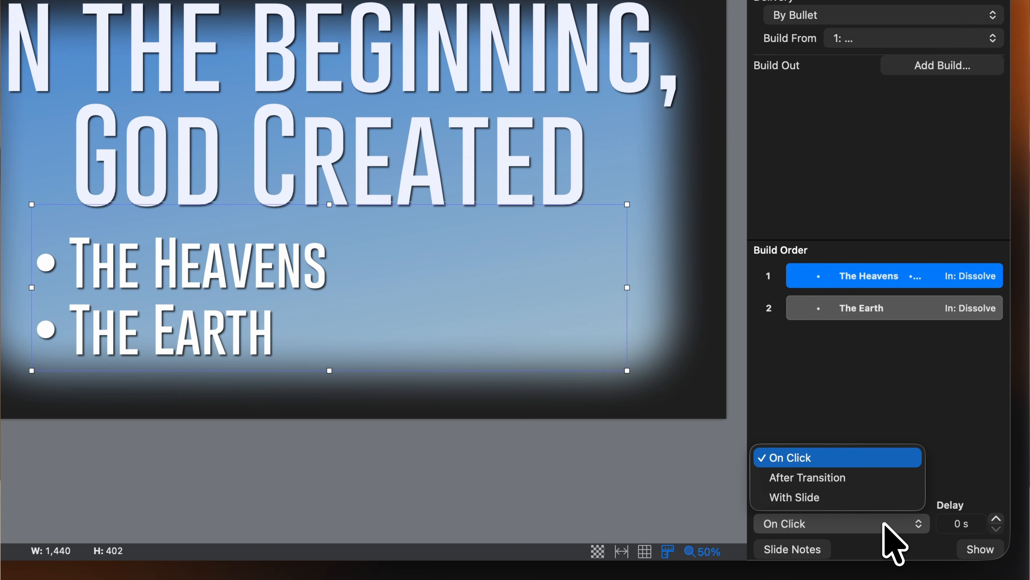
click(878, 497)
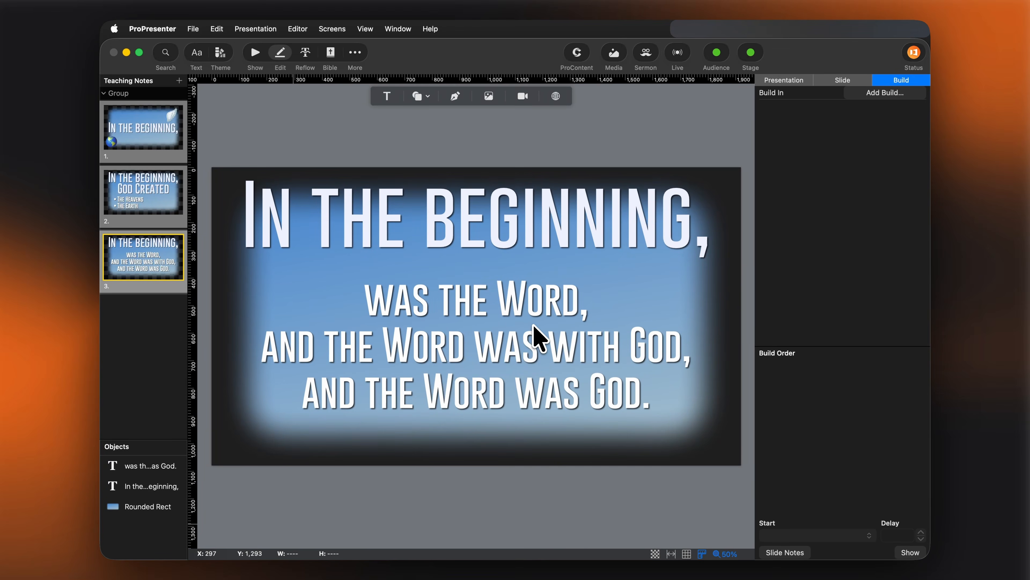
Step: Underline "Word" in the first line, "with" in the second and "was" in the third of slide 3's verse text
click(533, 303)
double_click(569, 300)
key(super+u)
click(558, 351)
double_click(580, 347)
key(super+u)
double_click(547, 392)
key(super+u)
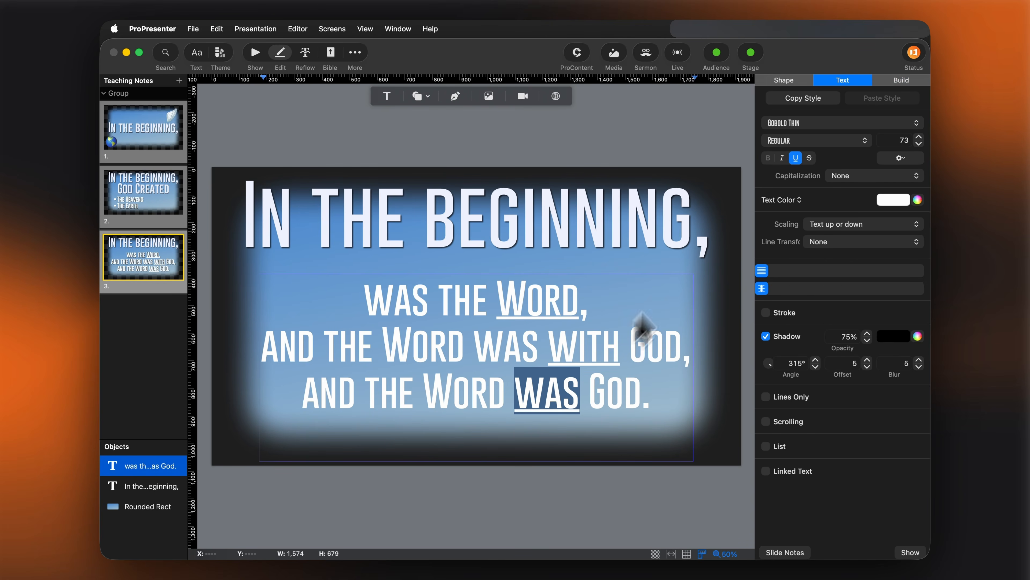
Step: Add a Dissolve build-in to slide 3's verse text and set its delivery to Underline
click(906, 80)
click(885, 93)
click(876, 266)
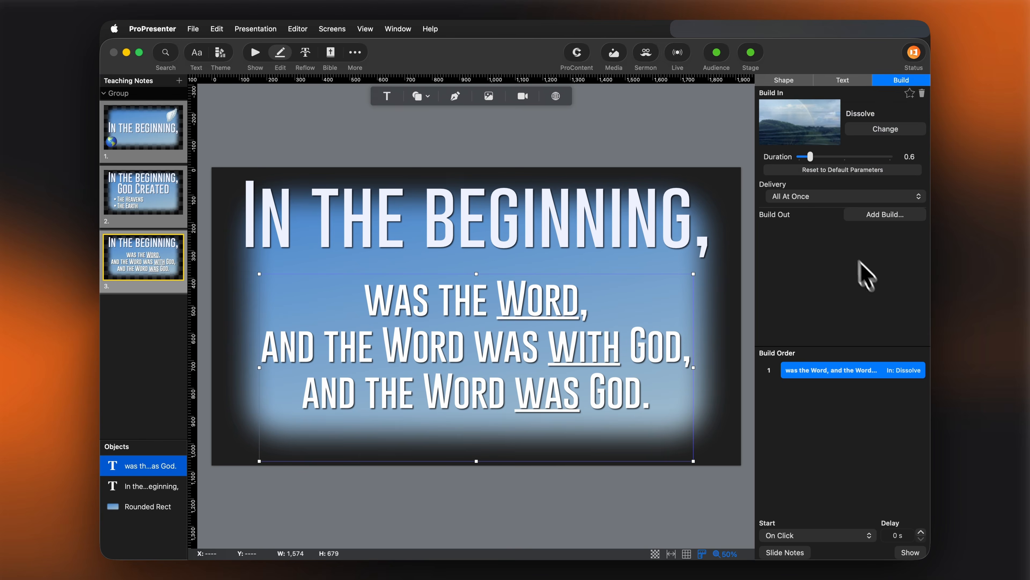
click(831, 198)
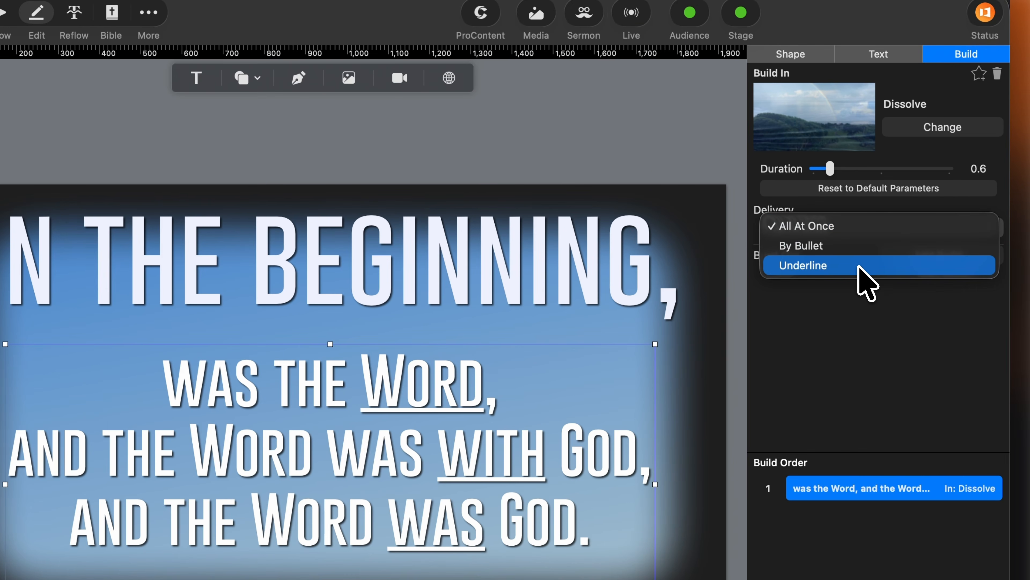
click(830, 221)
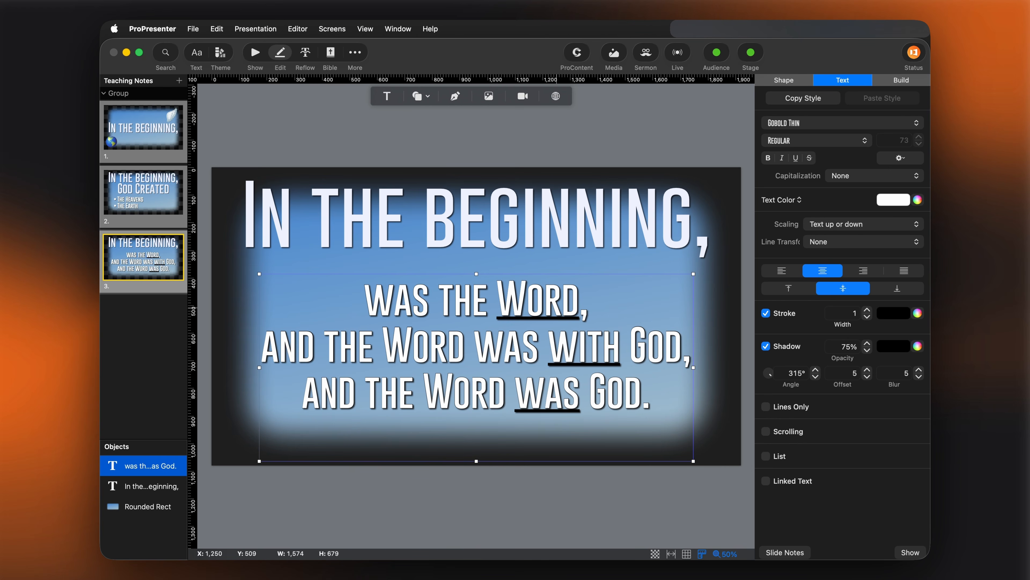
Step: Enable a custom underline color for the underlined "Word" in the verse text's first line and pick its color
double_click(562, 300)
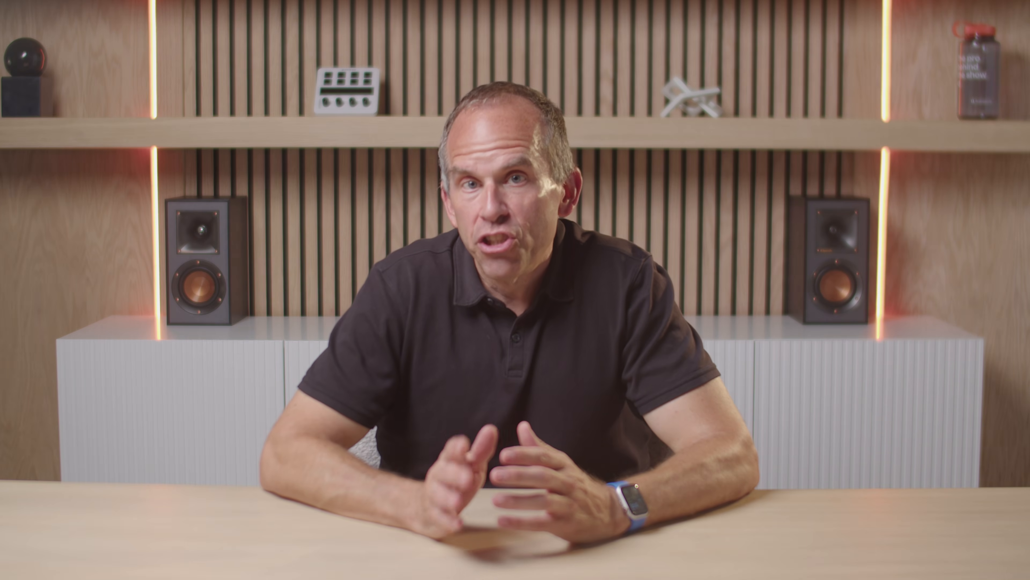
drag(579, 301, 503, 304)
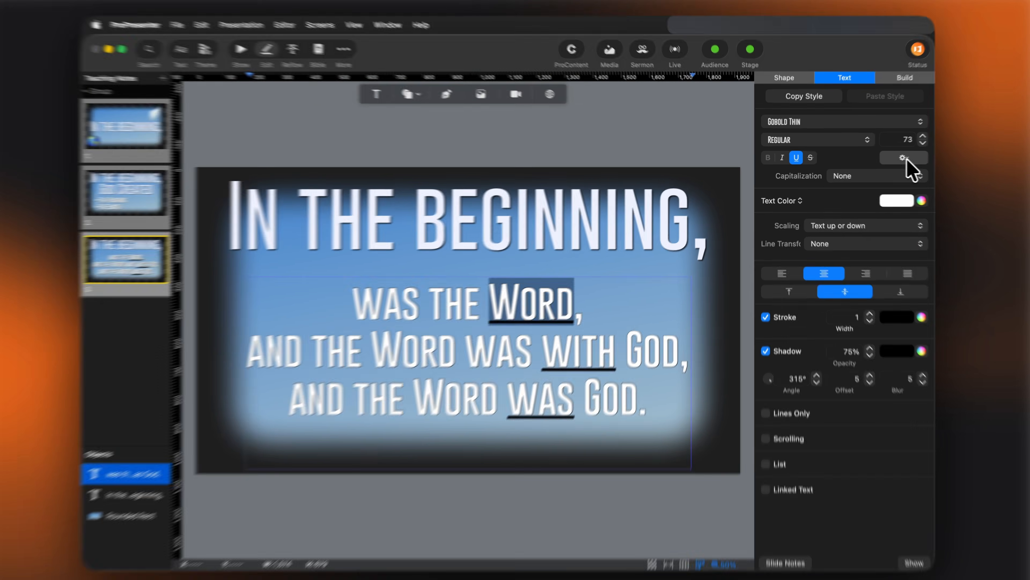
click(901, 158)
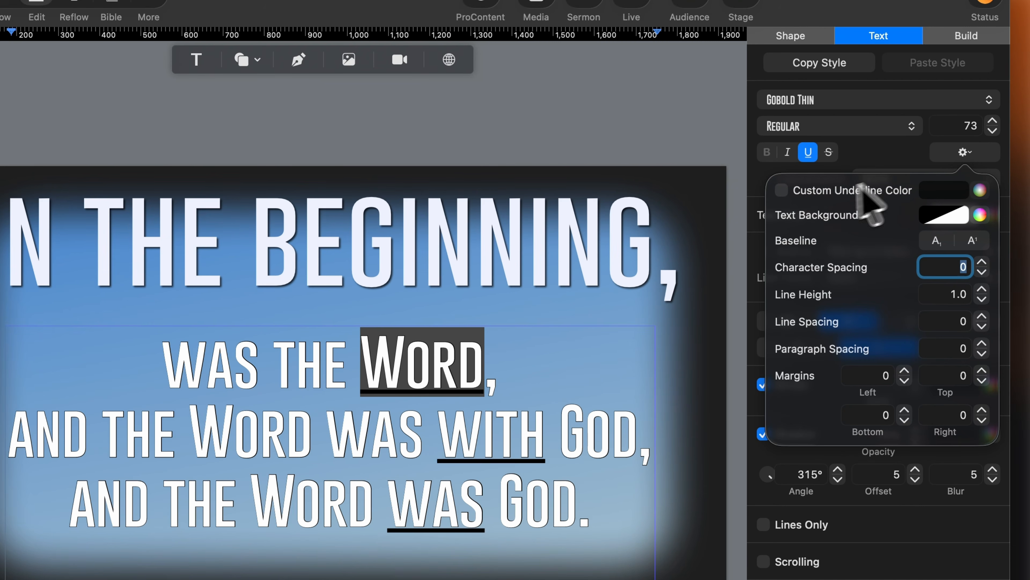
click(781, 190)
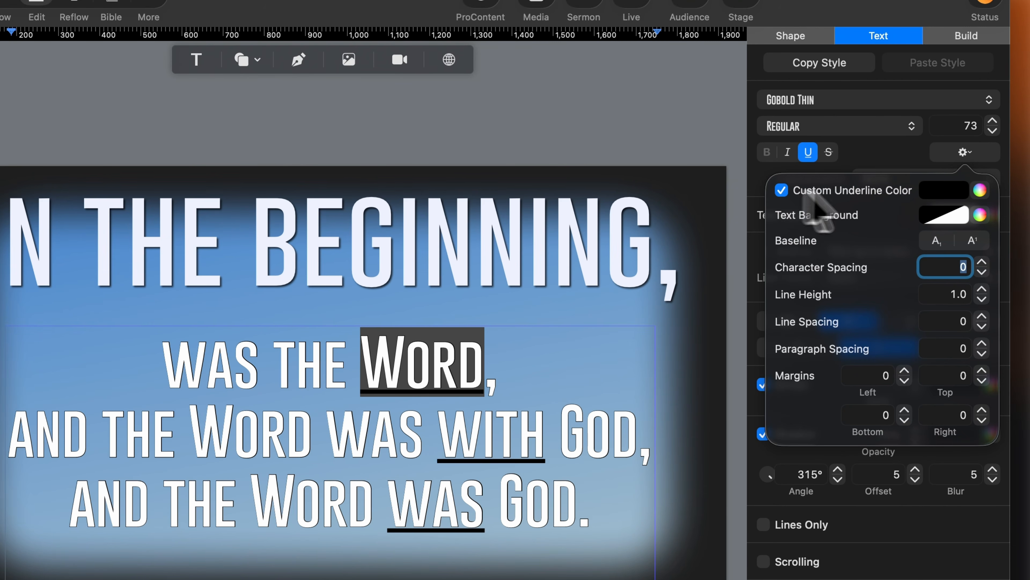
click(941, 194)
click(828, 291)
click(649, 360)
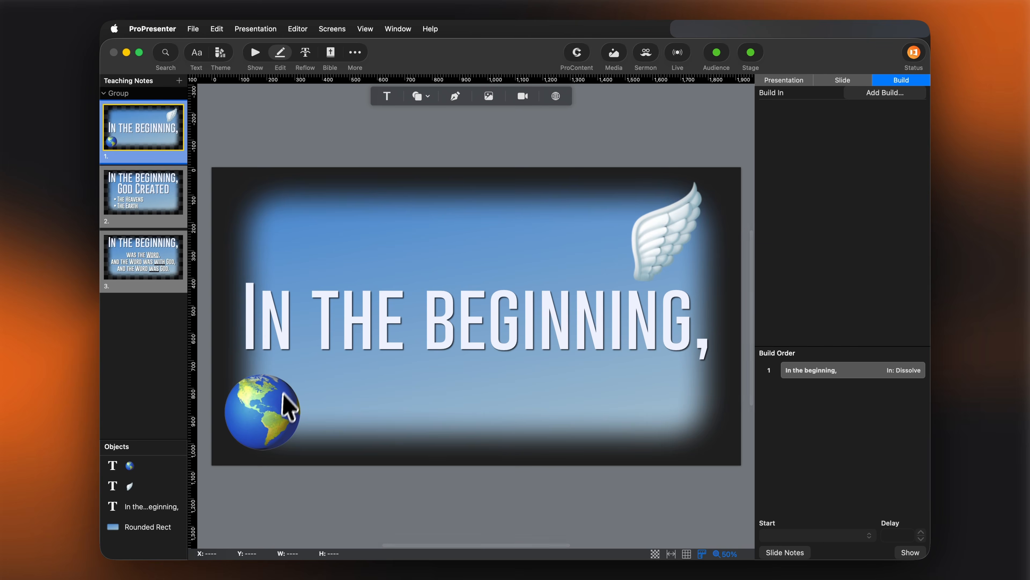
click(276, 414)
click(899, 81)
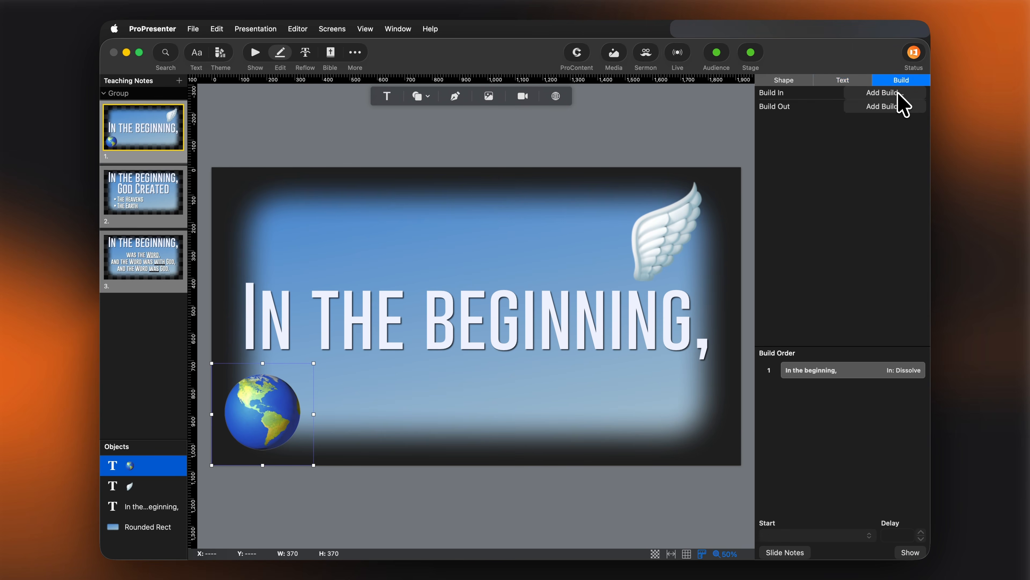
click(883, 92)
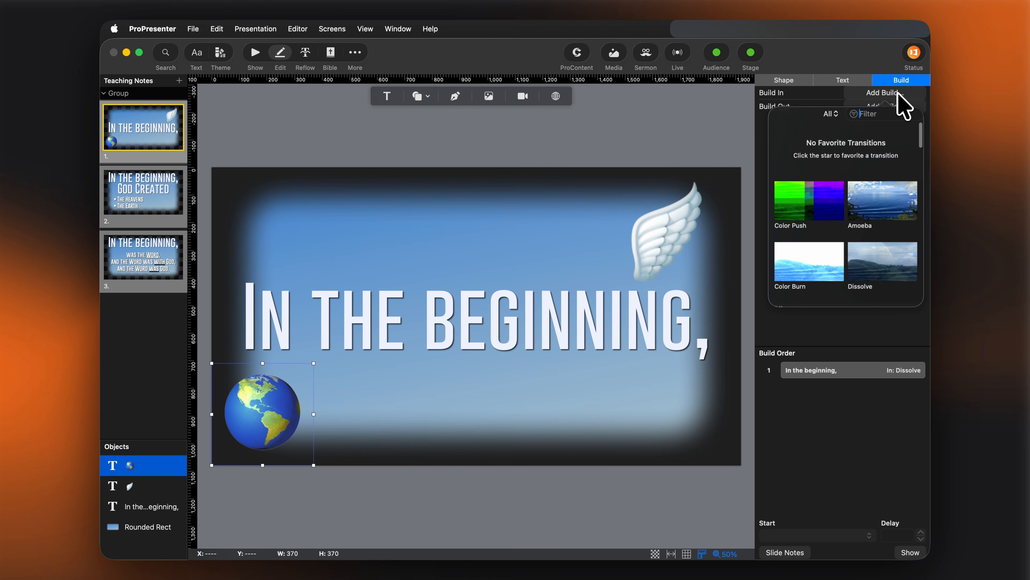
click(718, 156)
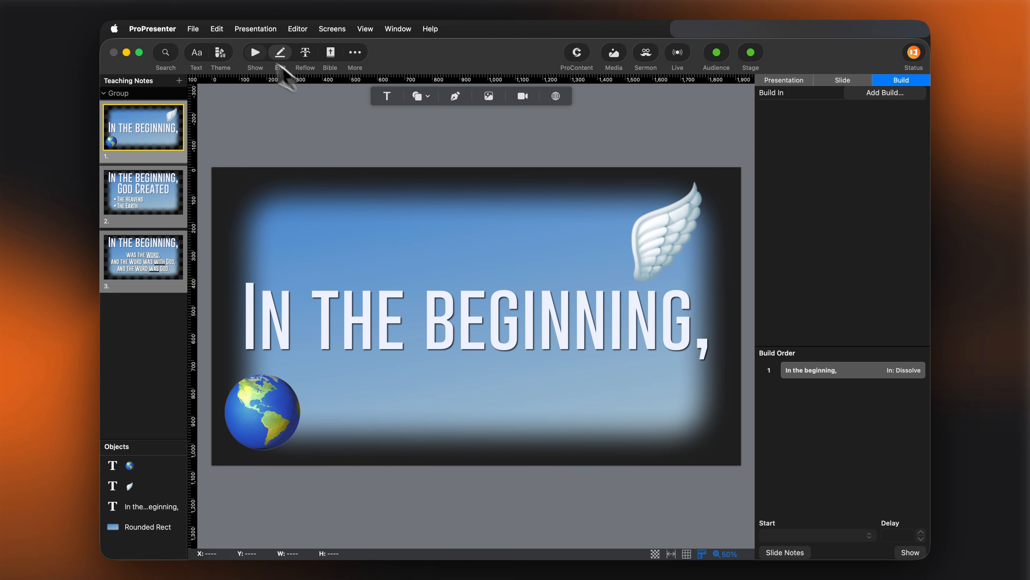
Step: Switch to the Show view, present slide 3 and reveal its underlined words one at a time
click(256, 55)
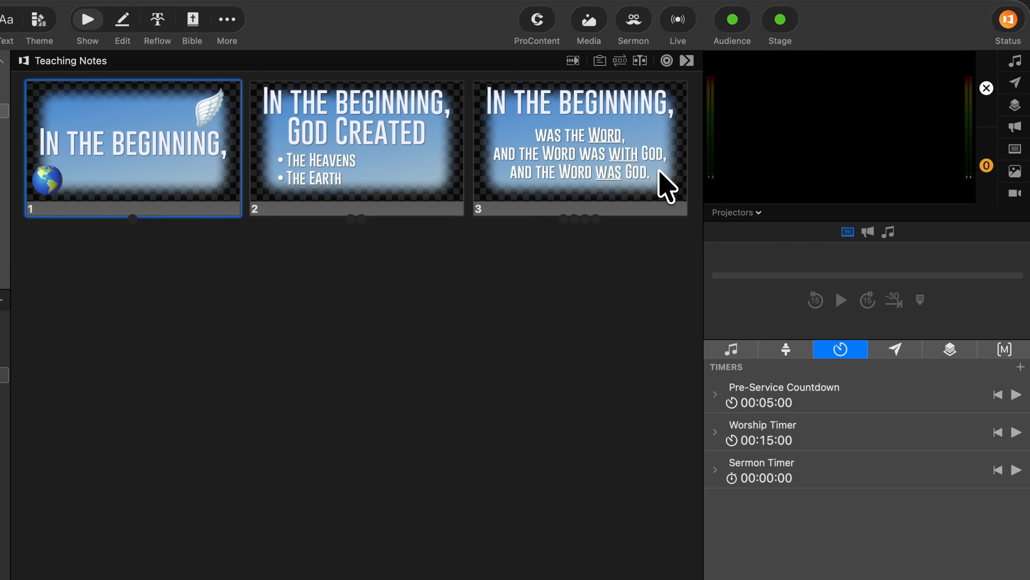
click(667, 187)
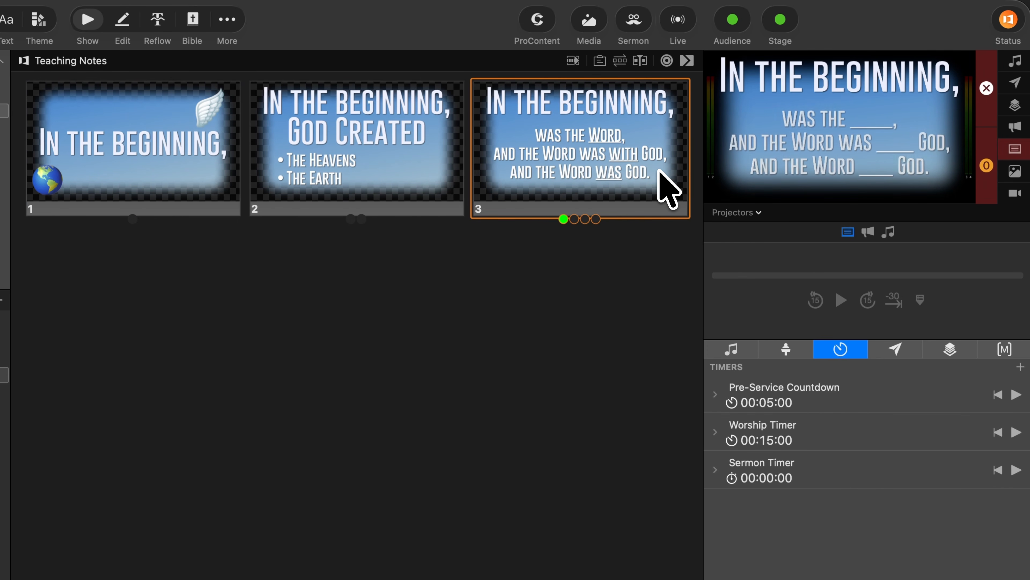
click(660, 172)
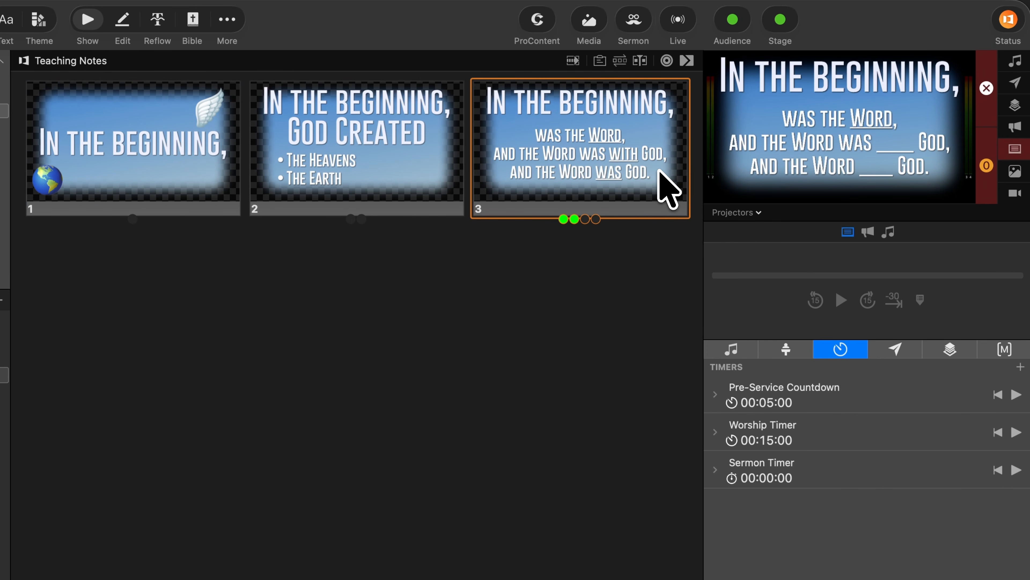
click(659, 172)
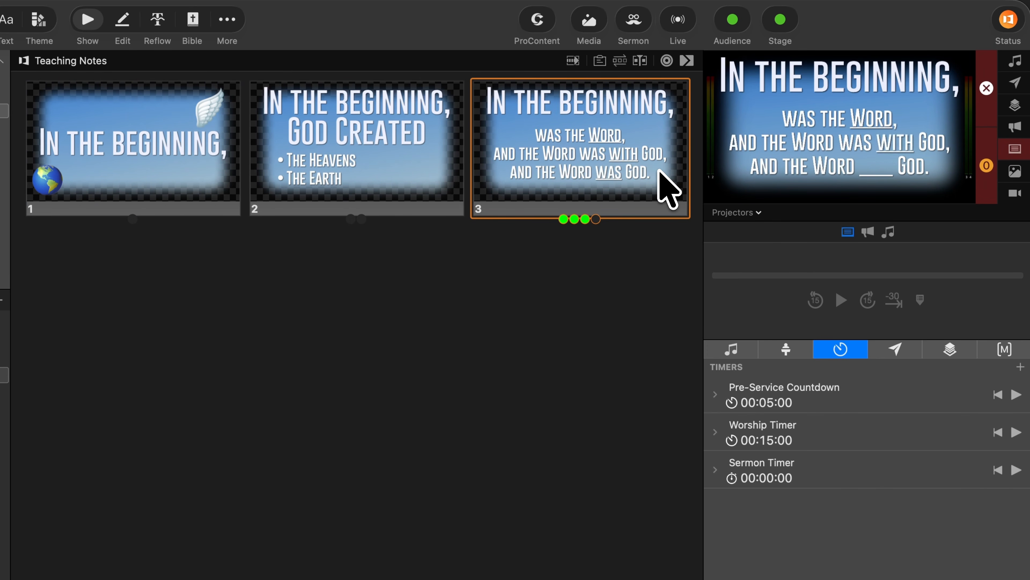
click(659, 171)
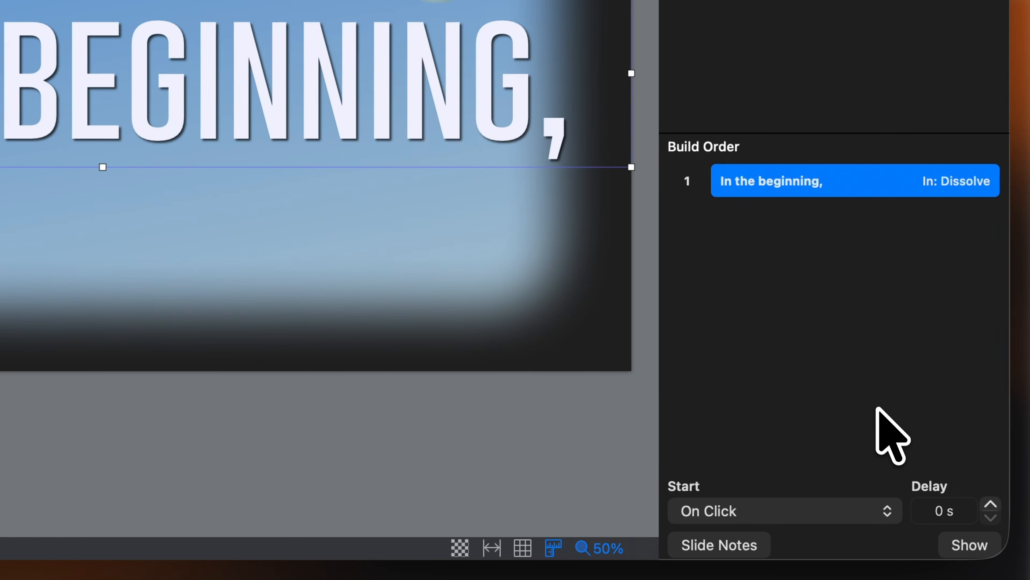
Step: Check the start options of slide 1's "In the beginning," build and set its delay to 999 s
click(888, 511)
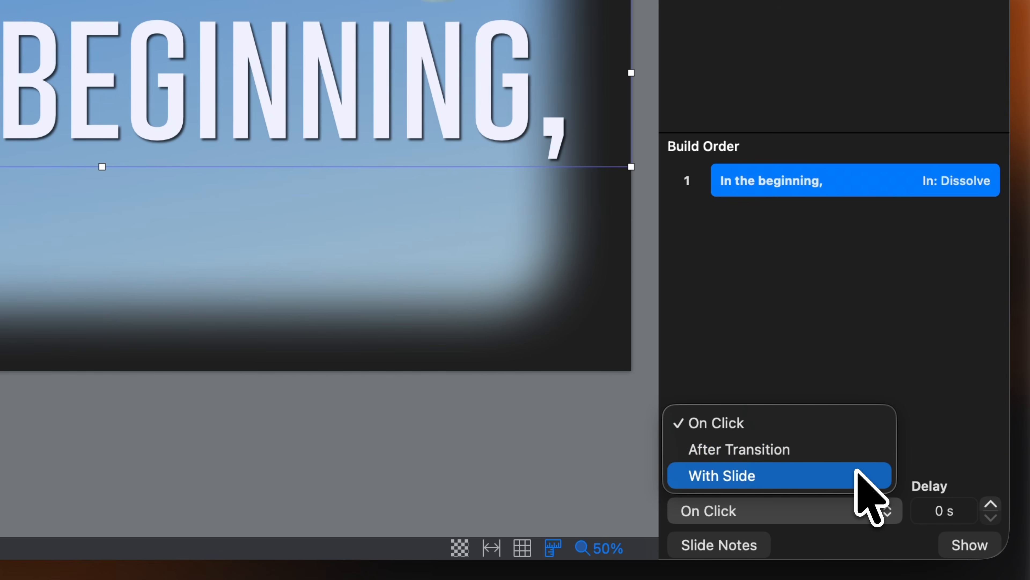
click(935, 434)
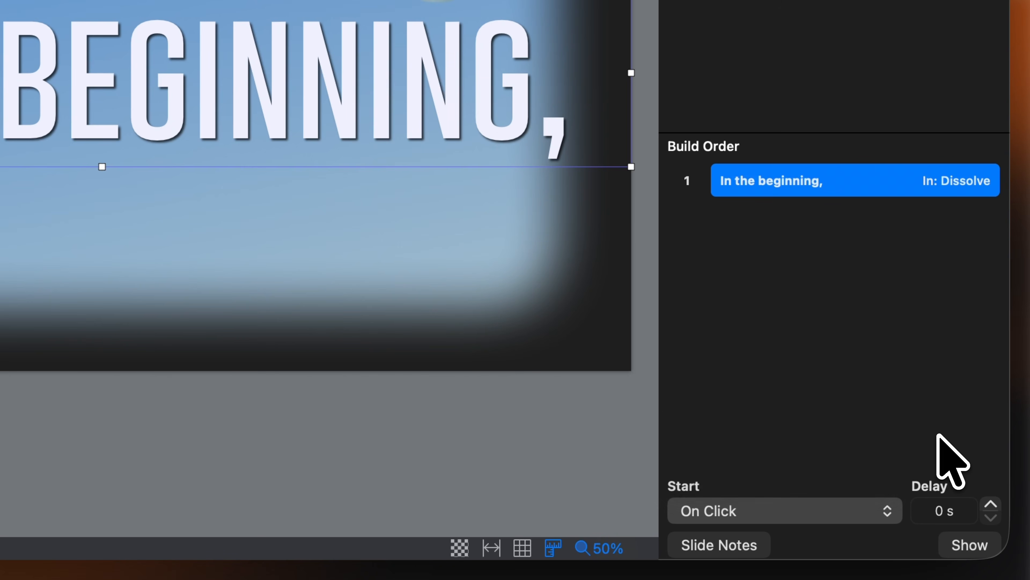
click(938, 508)
text(999)
click(951, 442)
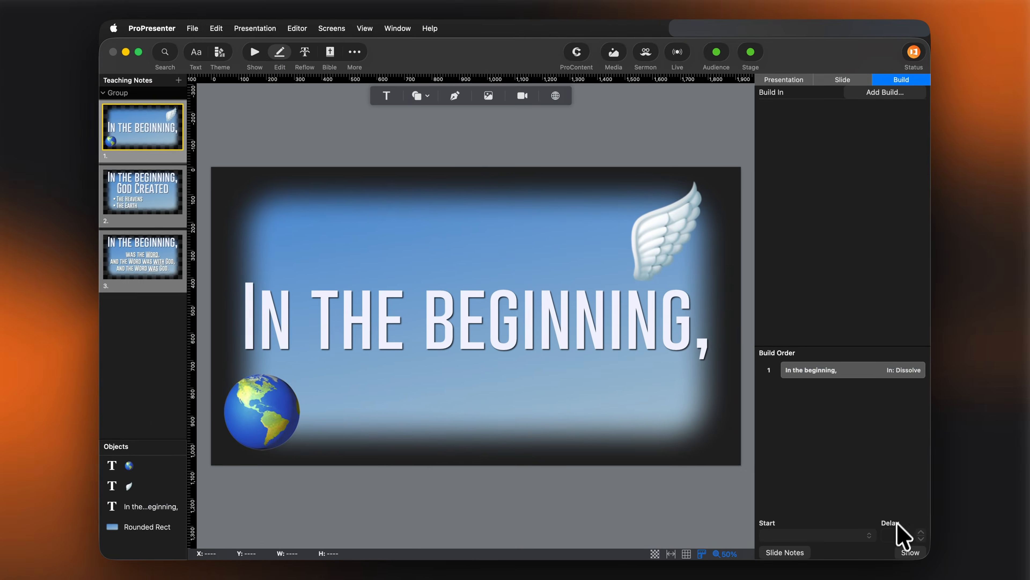
click(857, 375)
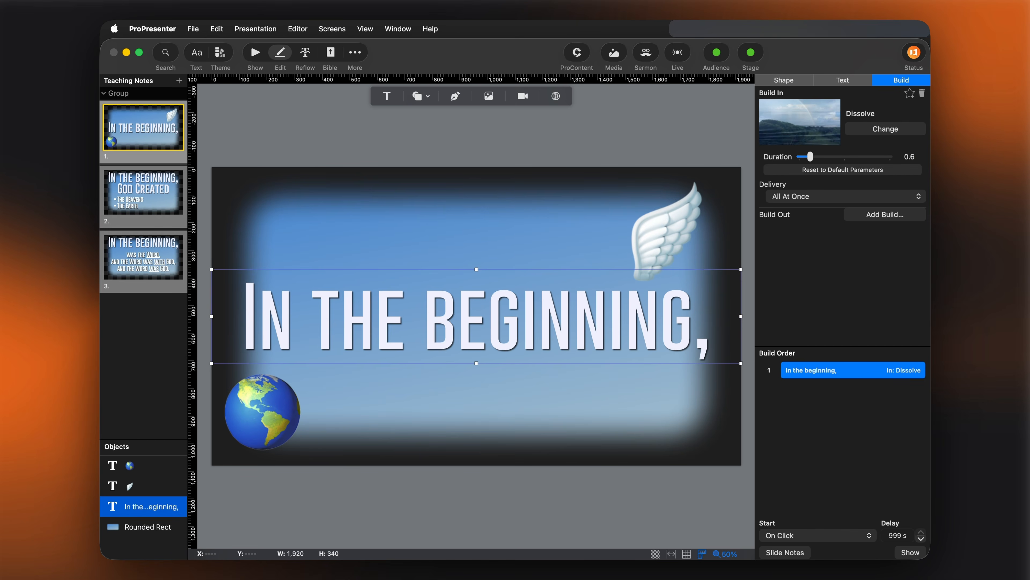
Step: View the start options for the "The Earth" bullet's build on slide 2
click(157, 207)
click(407, 359)
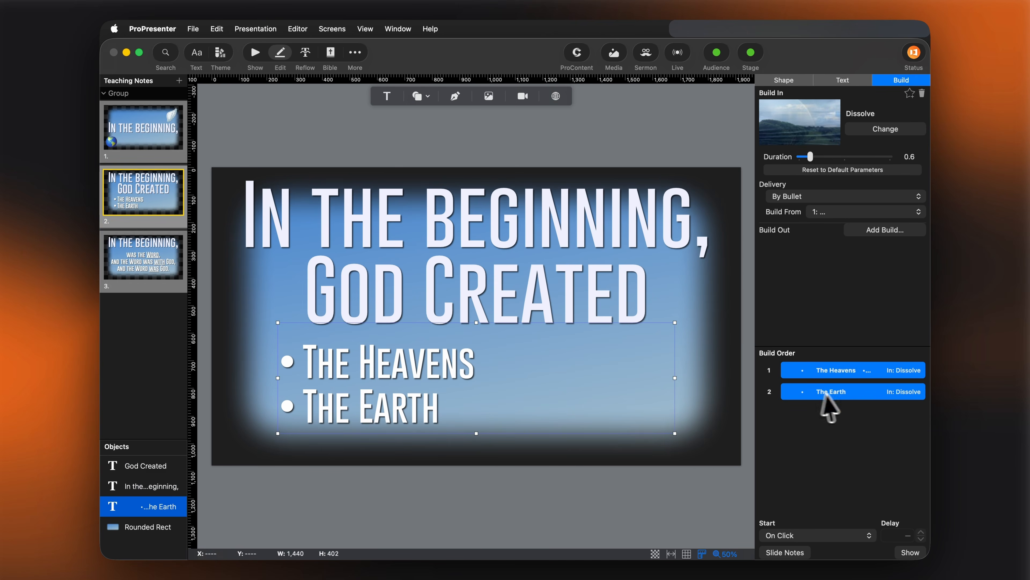
click(826, 393)
click(840, 534)
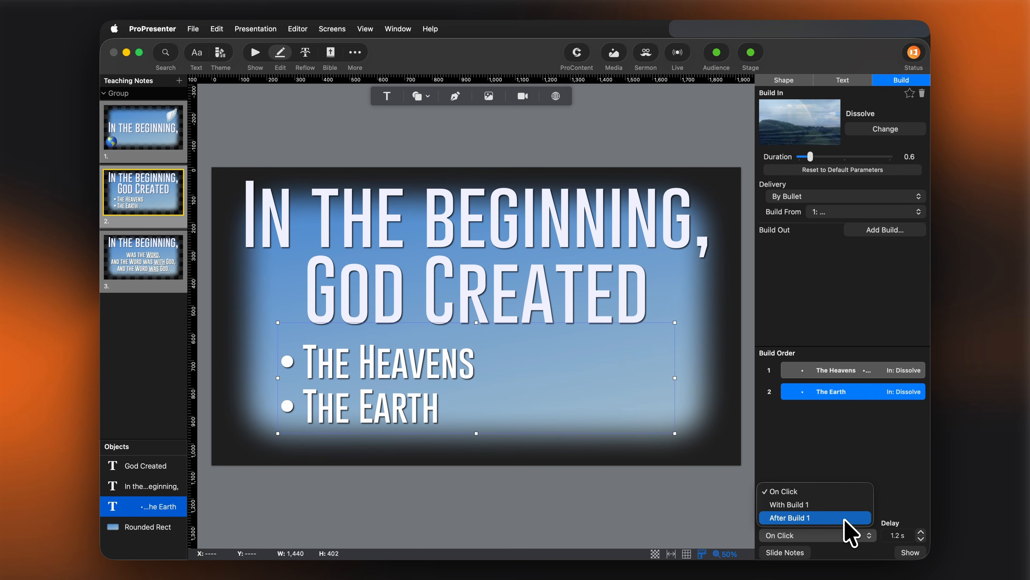
click(912, 522)
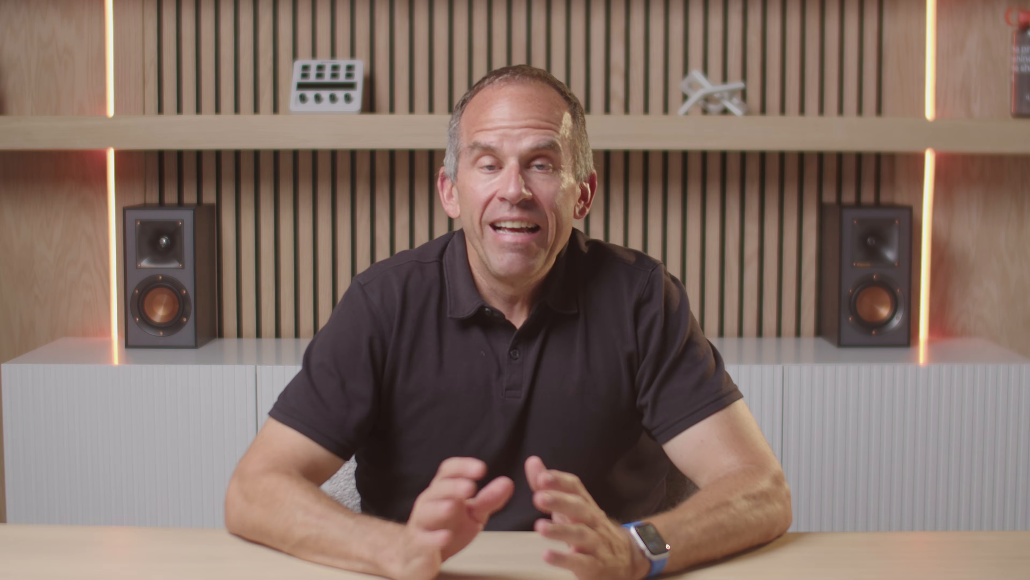